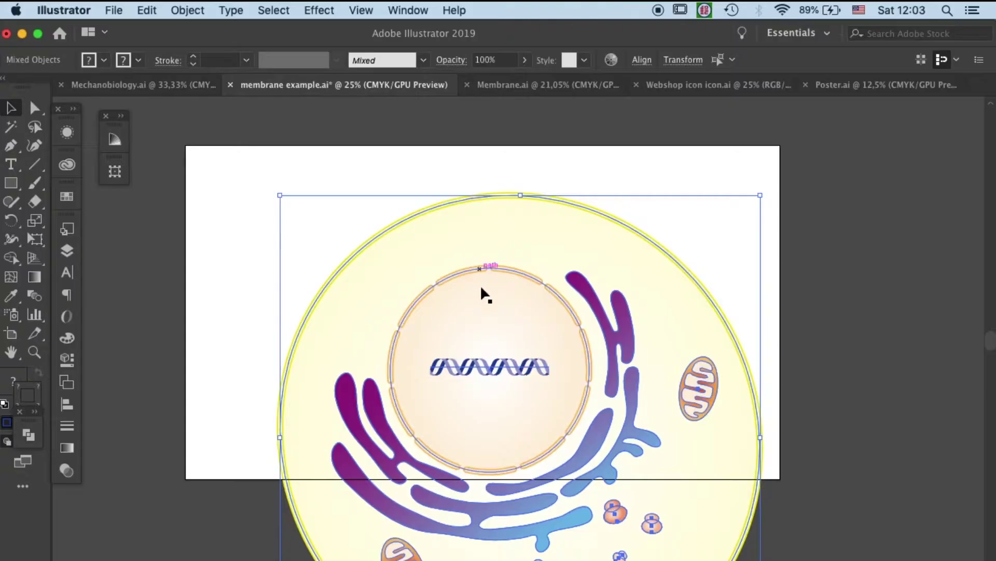
Drag the cell group right off the artboard, leaving only the dashed nucleus.
click(592, 172)
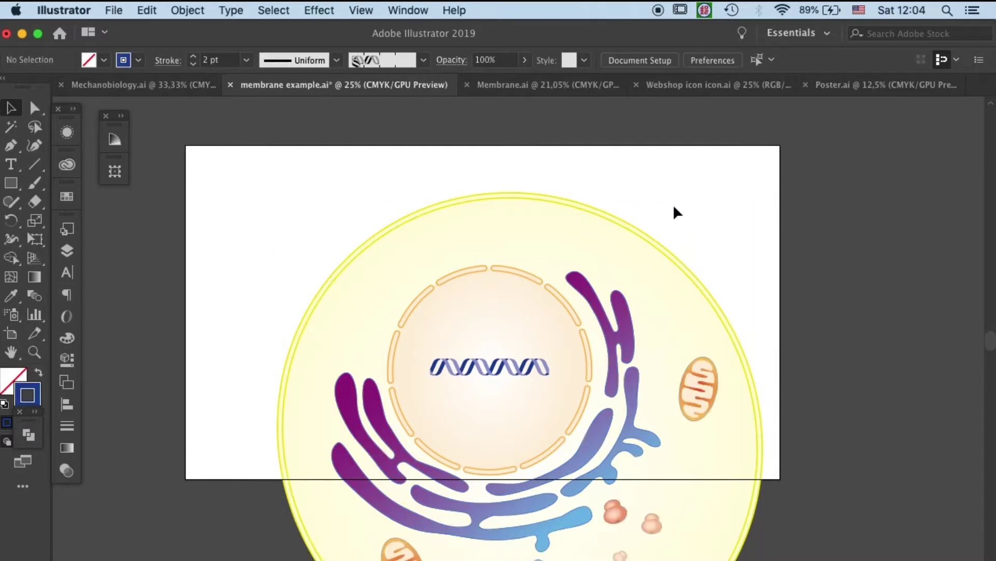
click(547, 289)
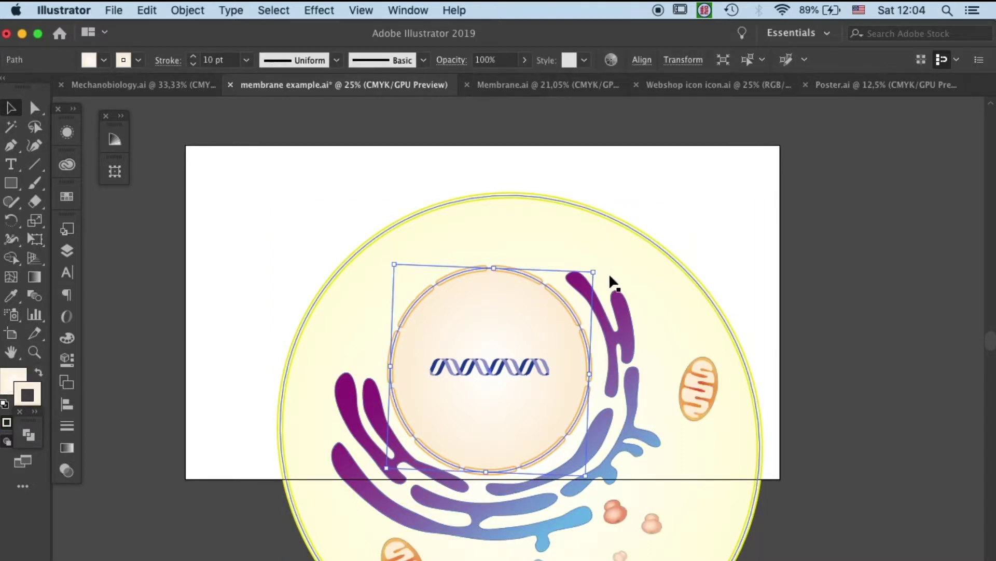
click(755, 246)
click(606, 321)
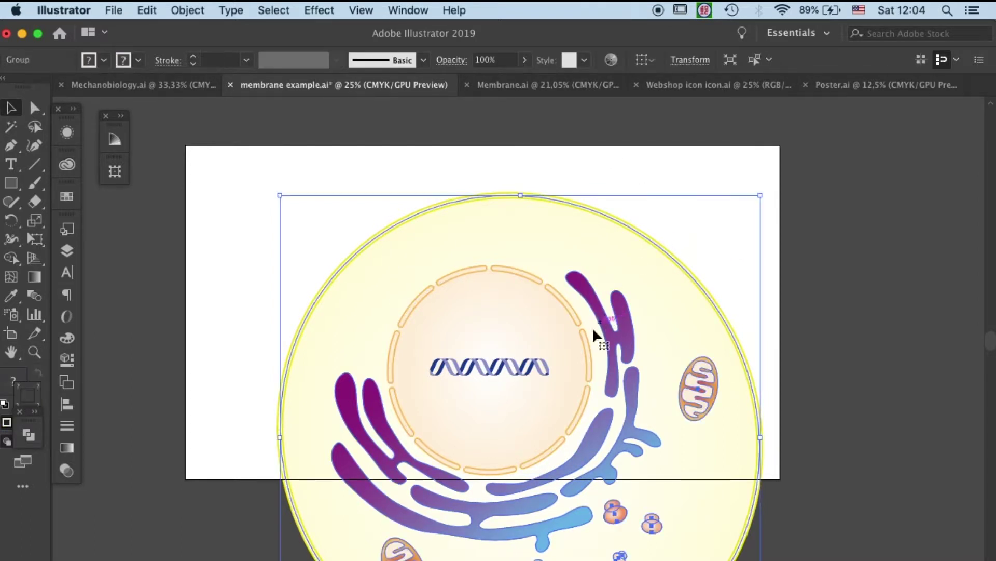
drag(492, 371, 928, 373)
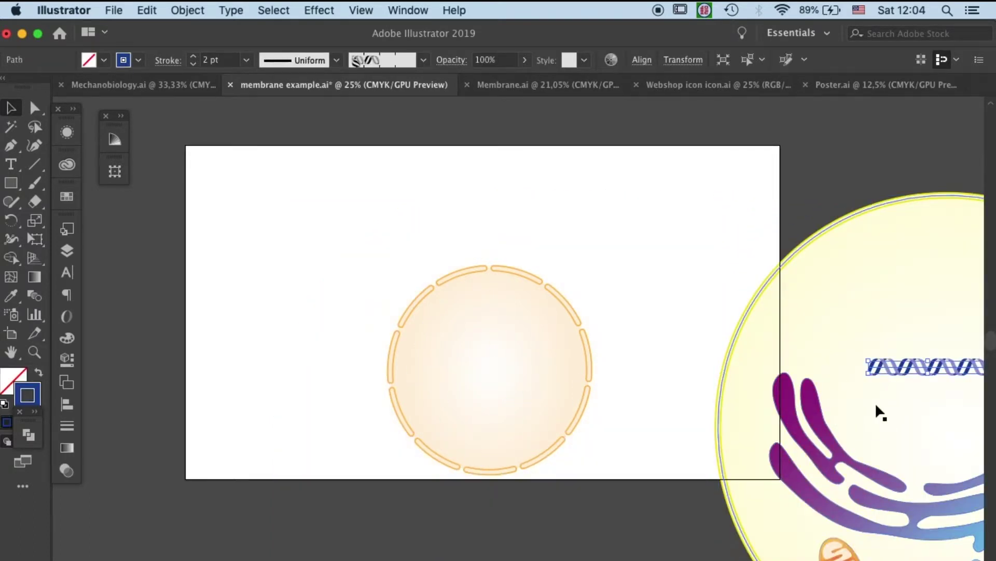
click(801, 441)
drag(801, 441, 876, 441)
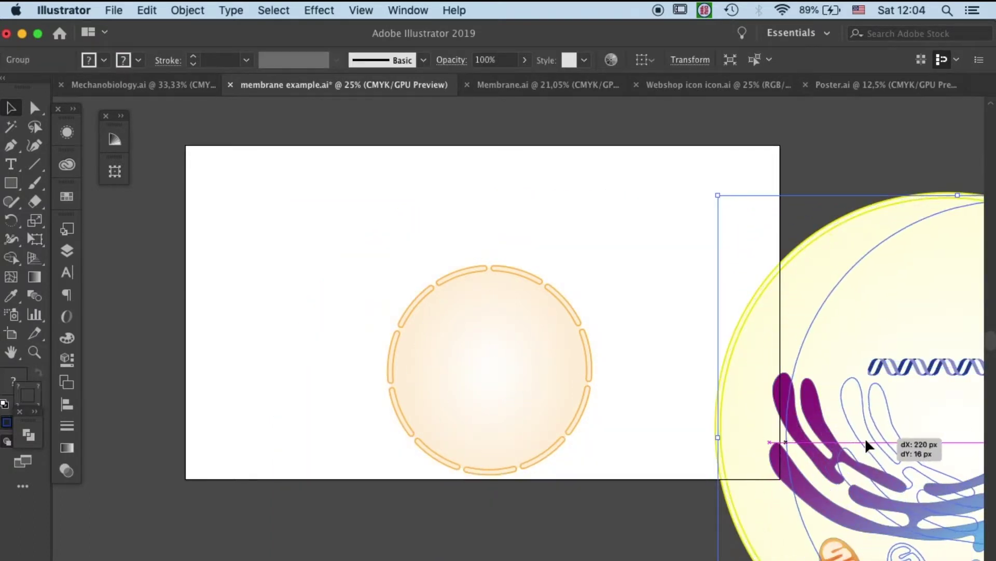
click(643, 228)
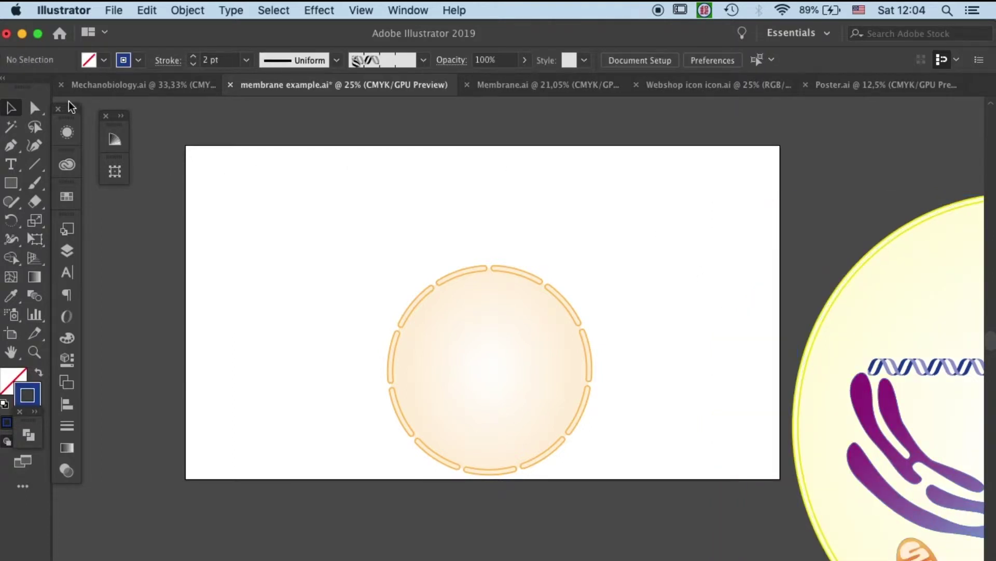
Draw a 640 × 640 px circle with the Ellipse tool.
key(ctrl+z)
click(13, 184)
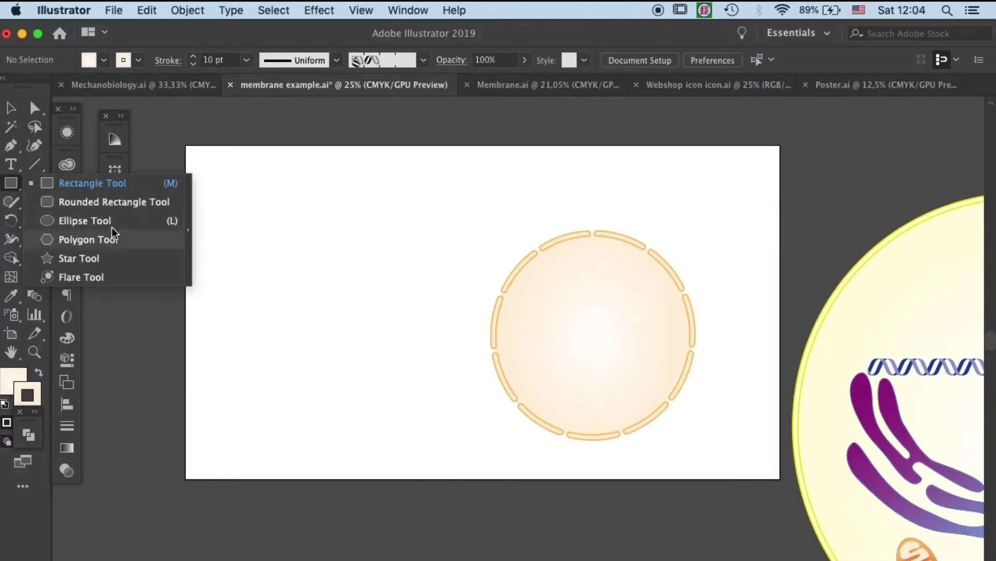
click(100, 220)
key(ctrl+z)
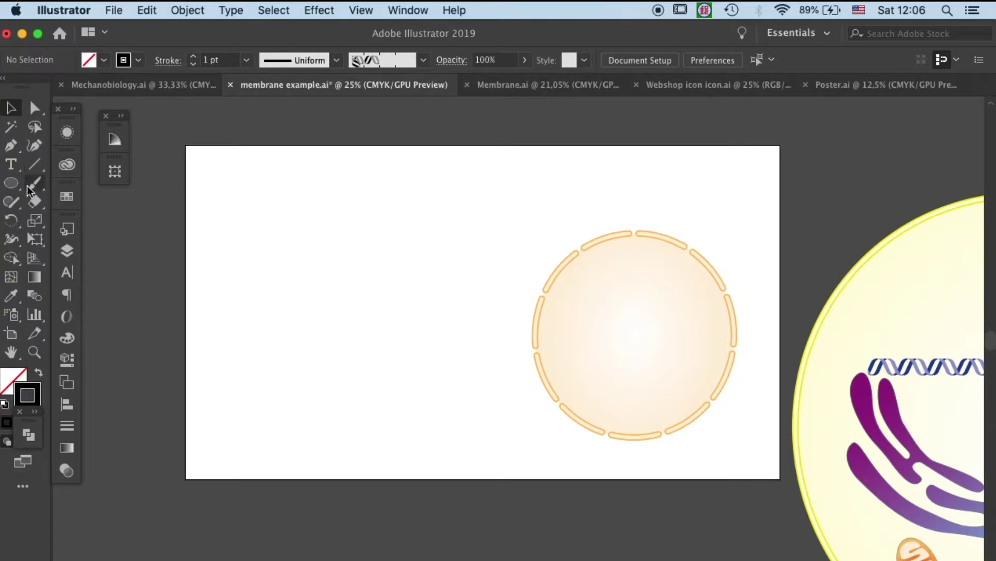
click(11, 184)
click(312, 237)
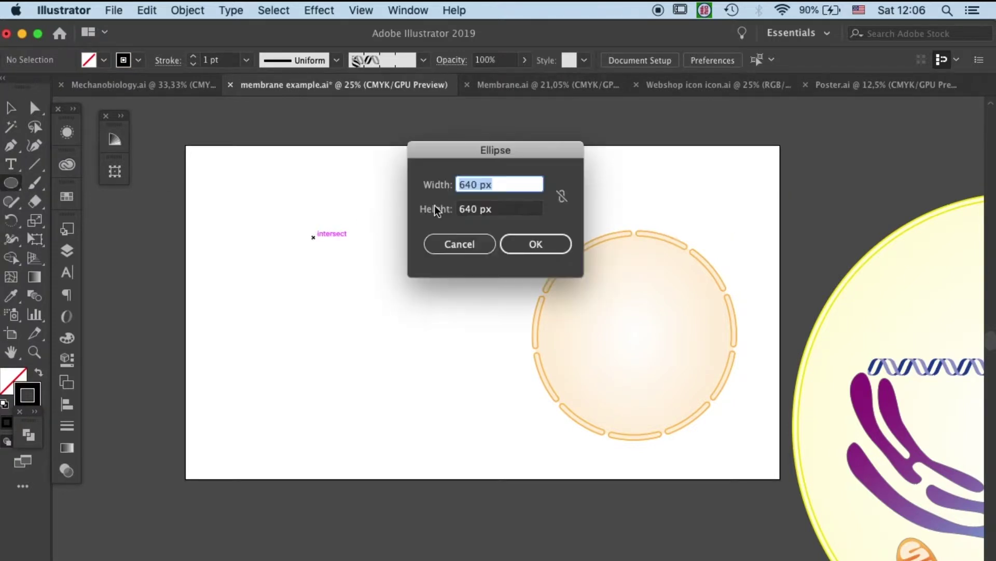
click(534, 242)
Give the circle a 20 pt orange stroke with no fill.
click(247, 61)
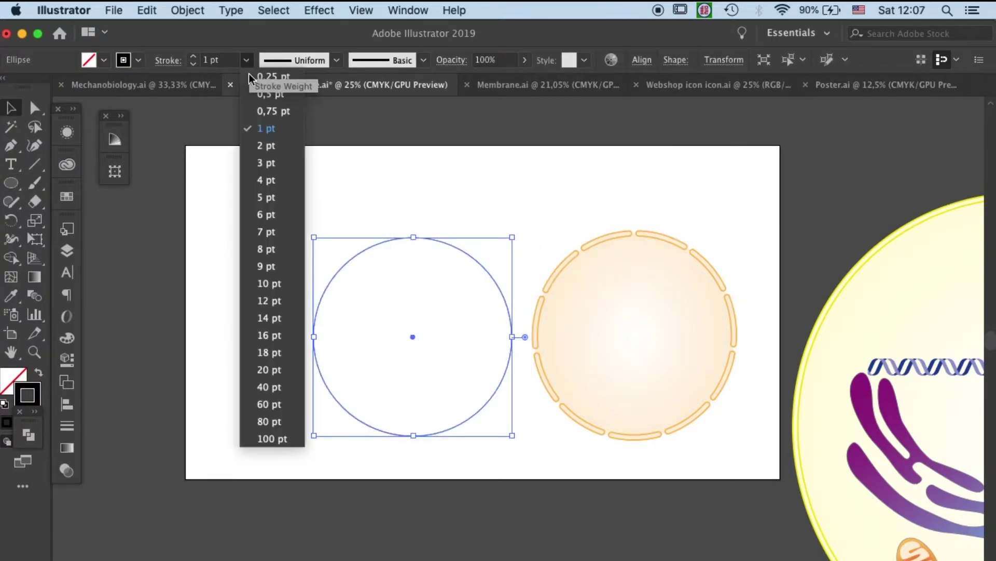
click(268, 369)
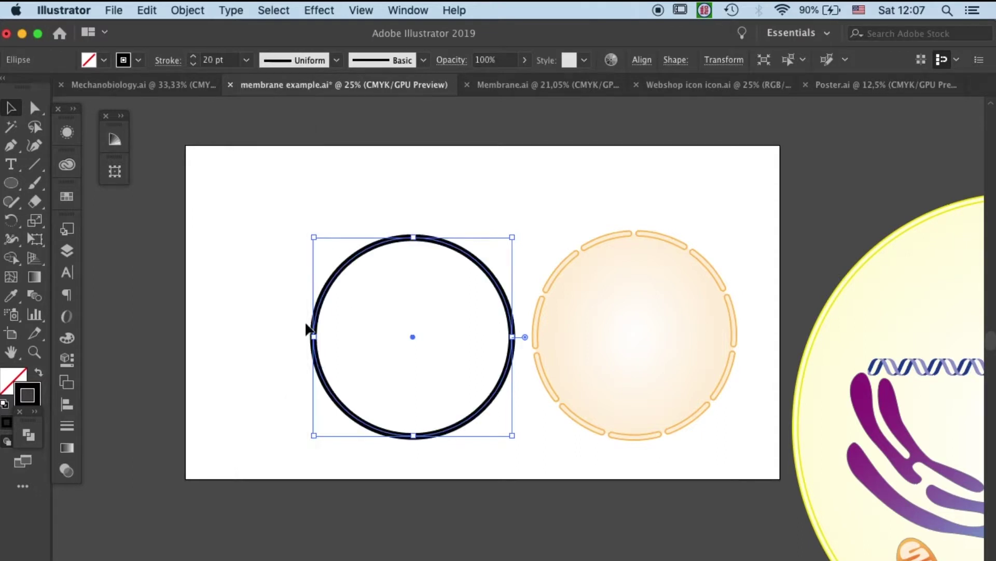
click(551, 185)
click(66, 197)
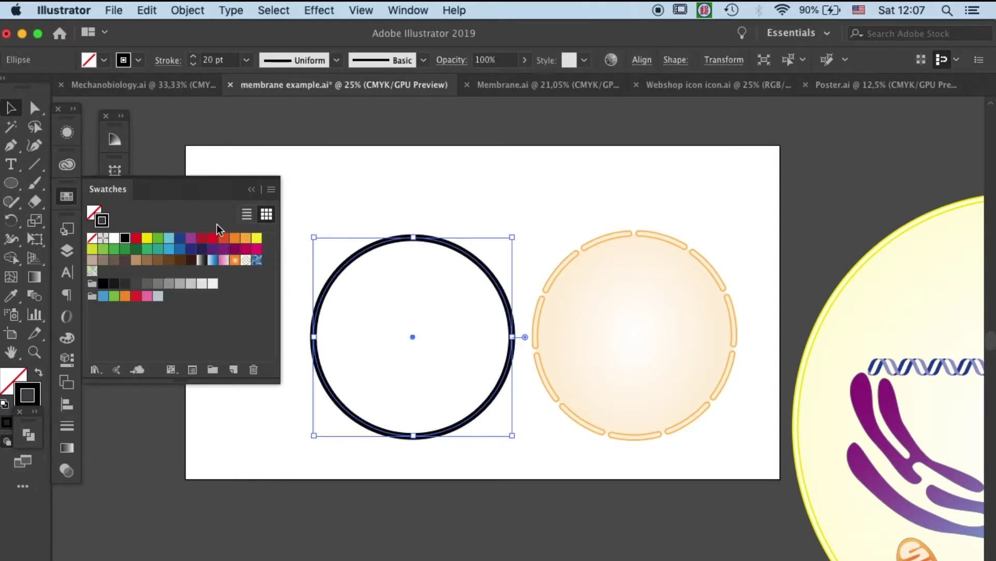
click(246, 237)
click(460, 187)
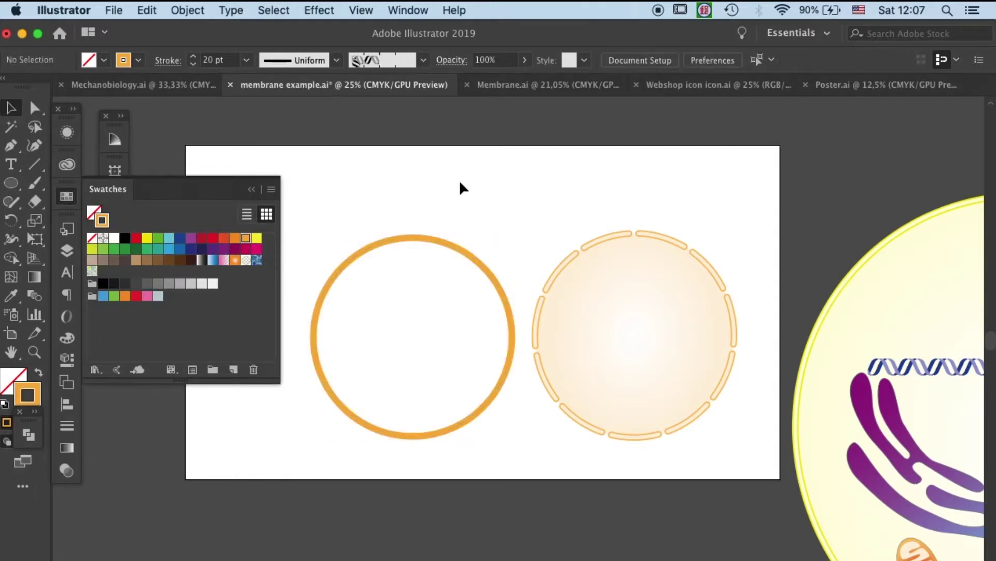
click(484, 265)
click(408, 9)
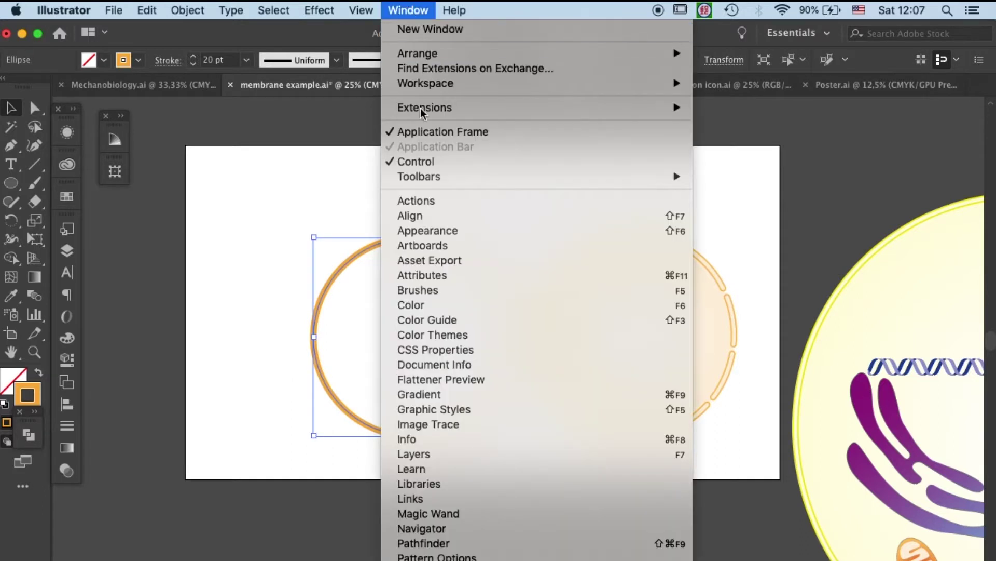
Add a second 20 pt orange stroke to the circle in the Appearance panel.
click(432, 228)
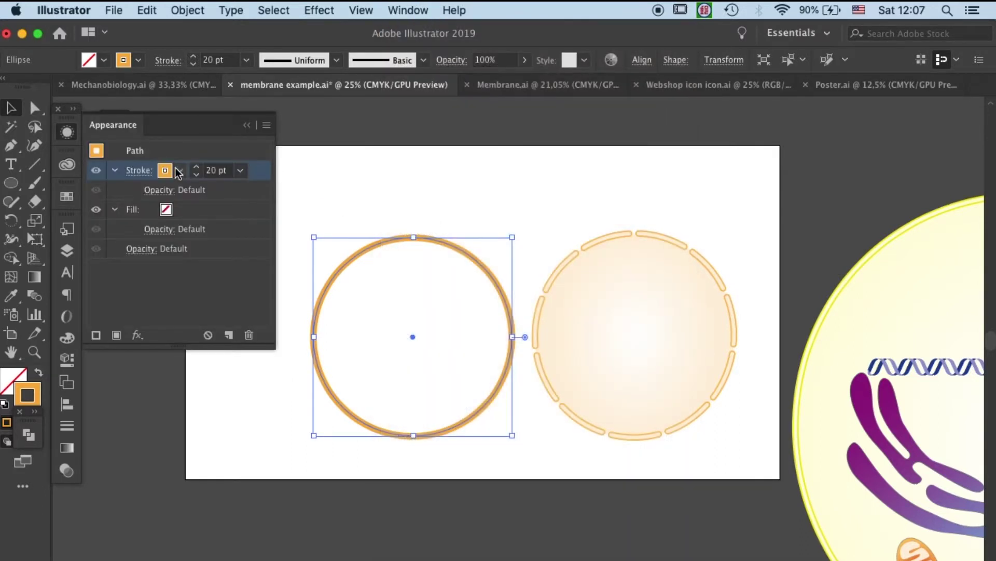
click(267, 126)
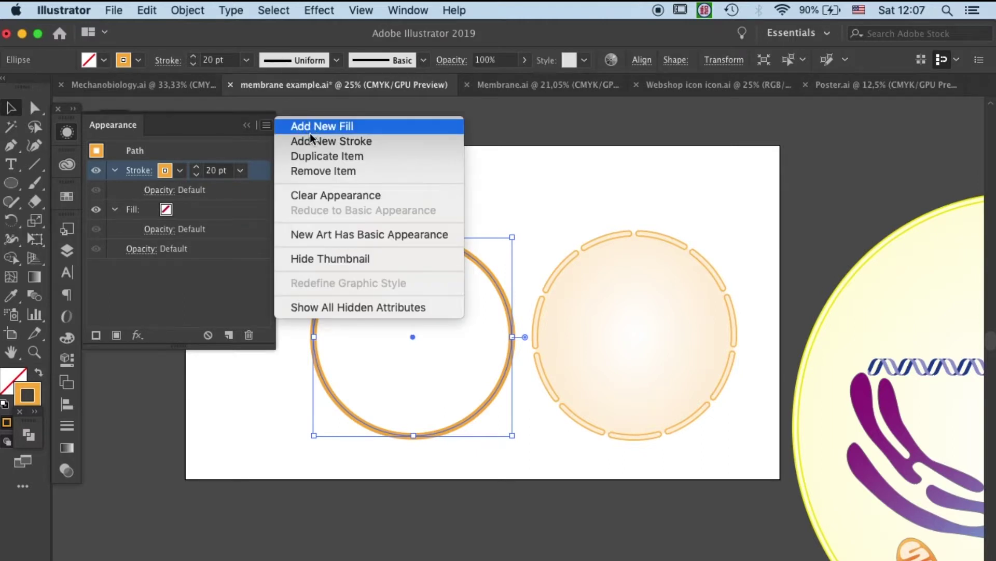
key(Escape)
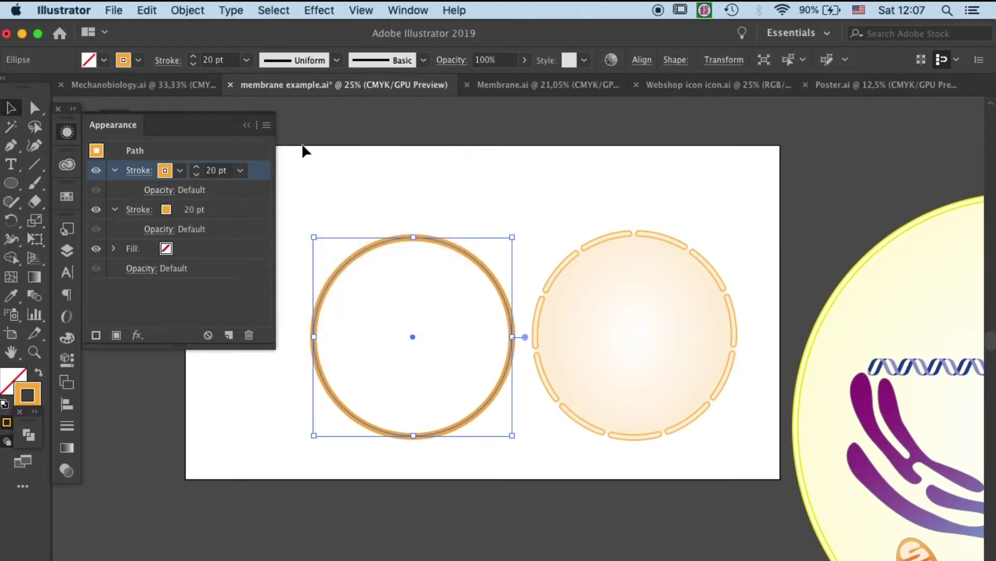
click(238, 212)
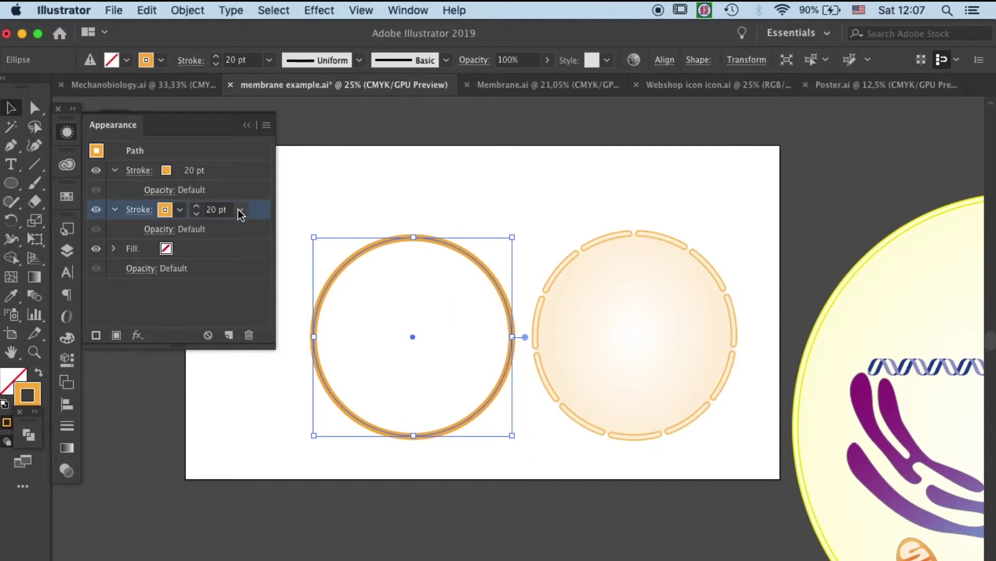
click(236, 170)
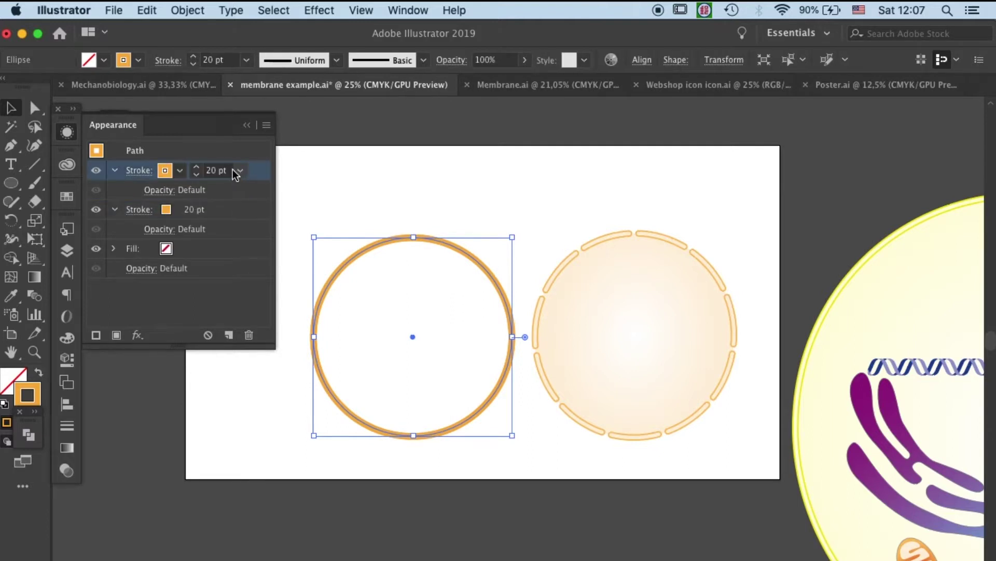
click(164, 171)
click(183, 169)
Open the Color Guide and tint the circle's top stroke light peach.
click(407, 10)
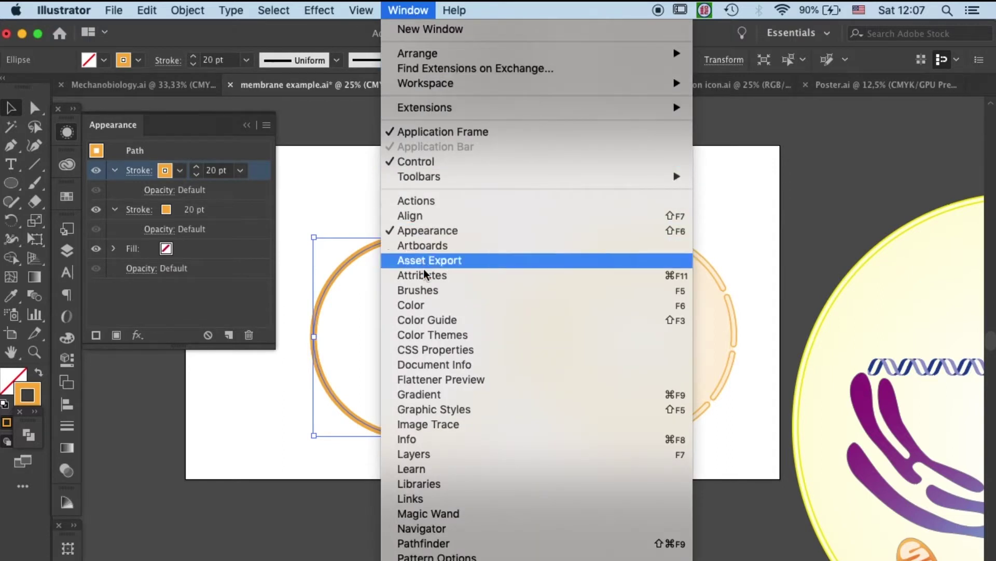
key(Escape)
key(super+shift+a)
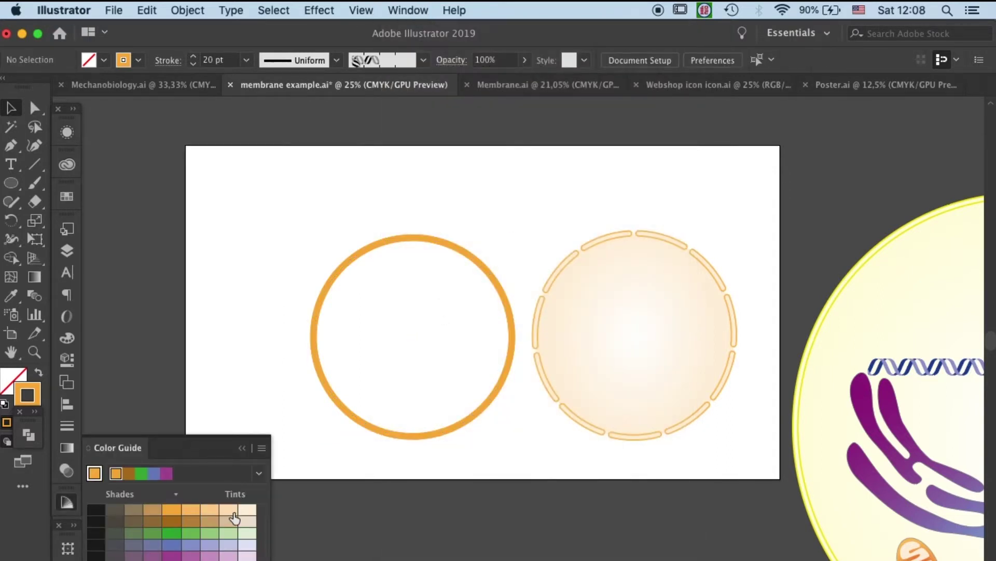
click(227, 513)
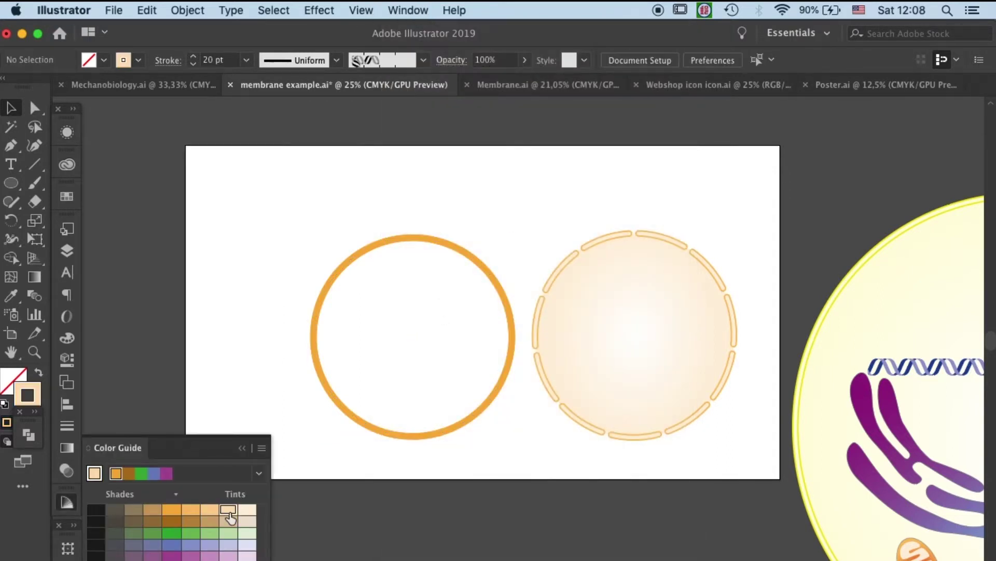
click(318, 297)
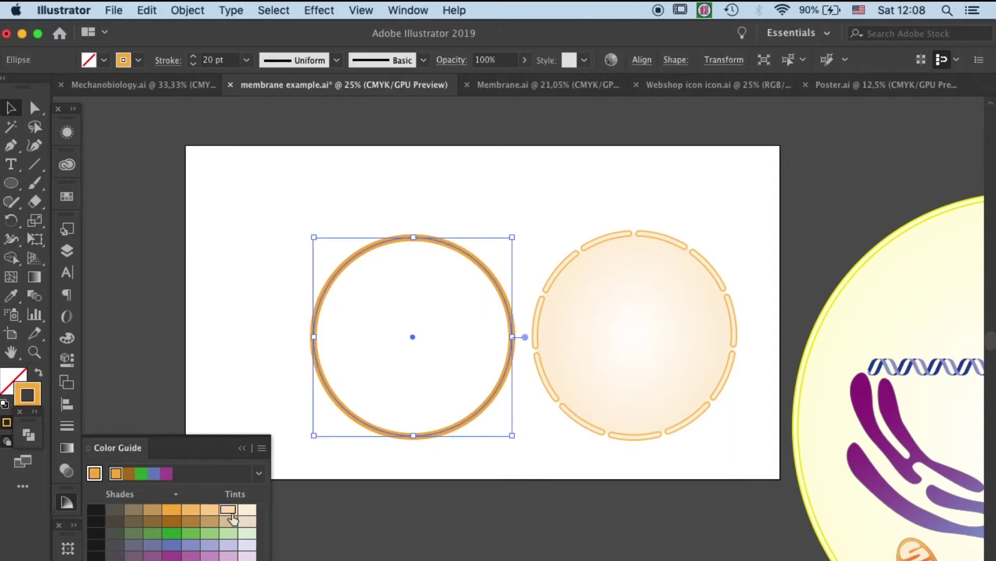
click(228, 514)
Set the circle's top peach stroke weight to 10 pt.
click(232, 346)
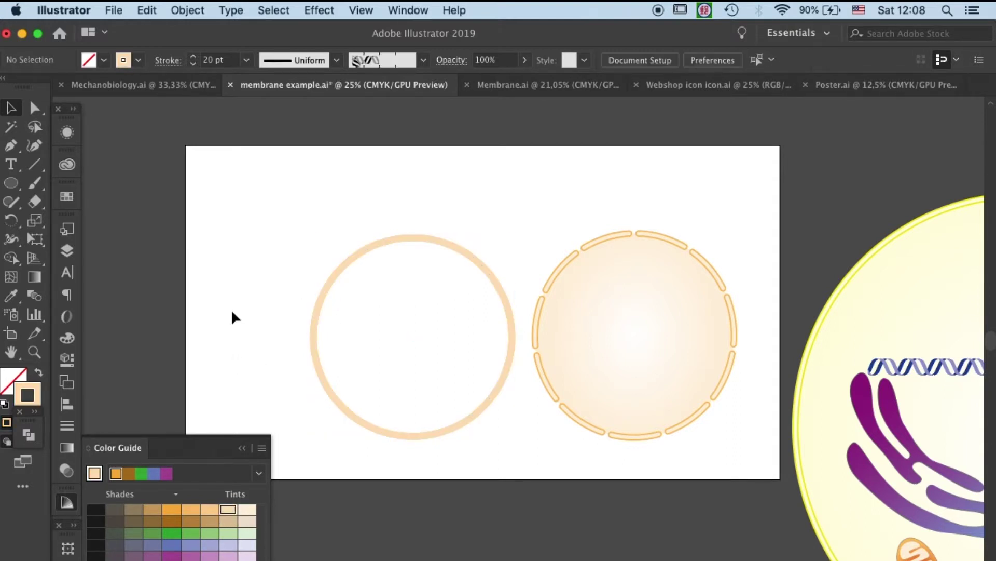
click(68, 131)
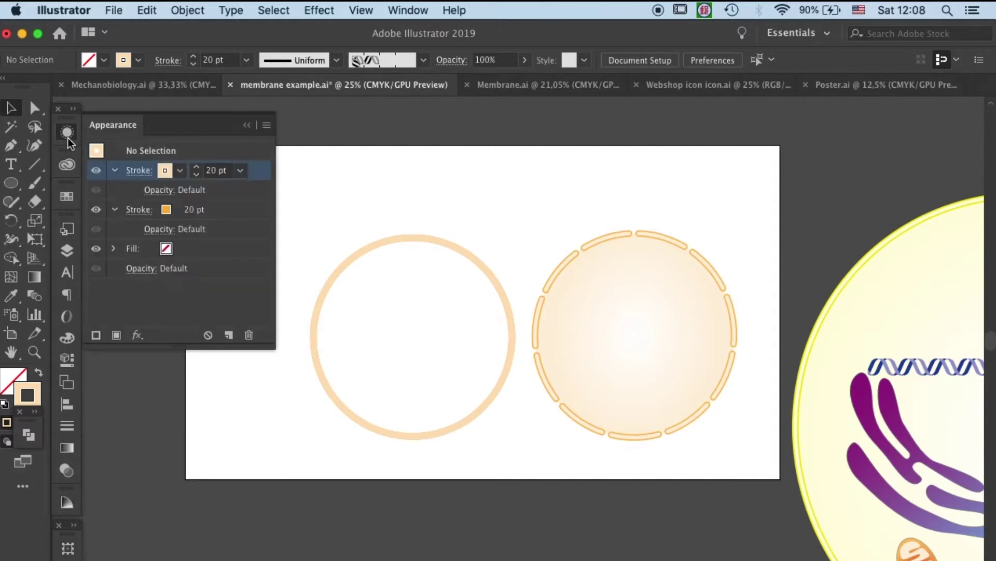
click(314, 336)
click(67, 132)
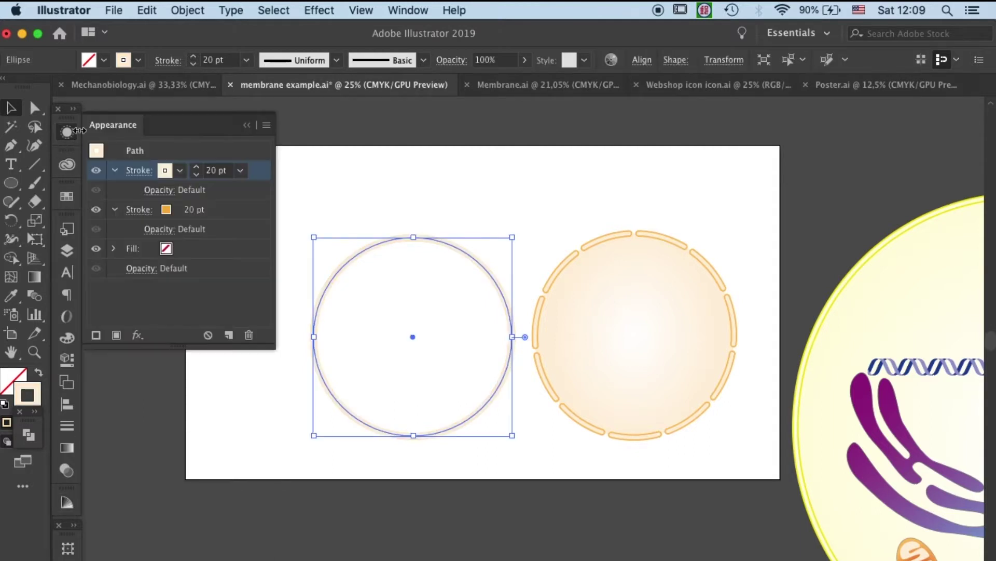
click(138, 169)
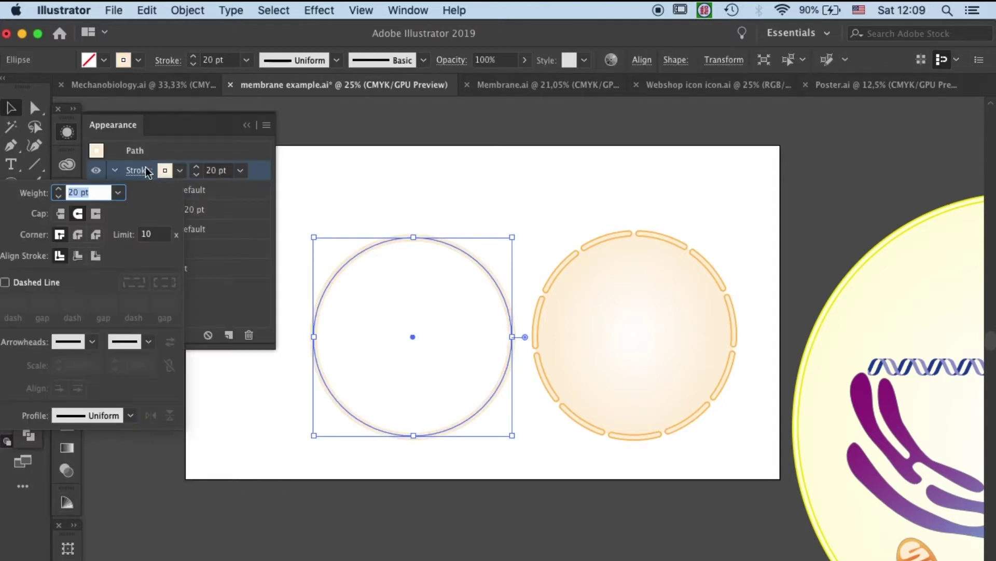
click(119, 193)
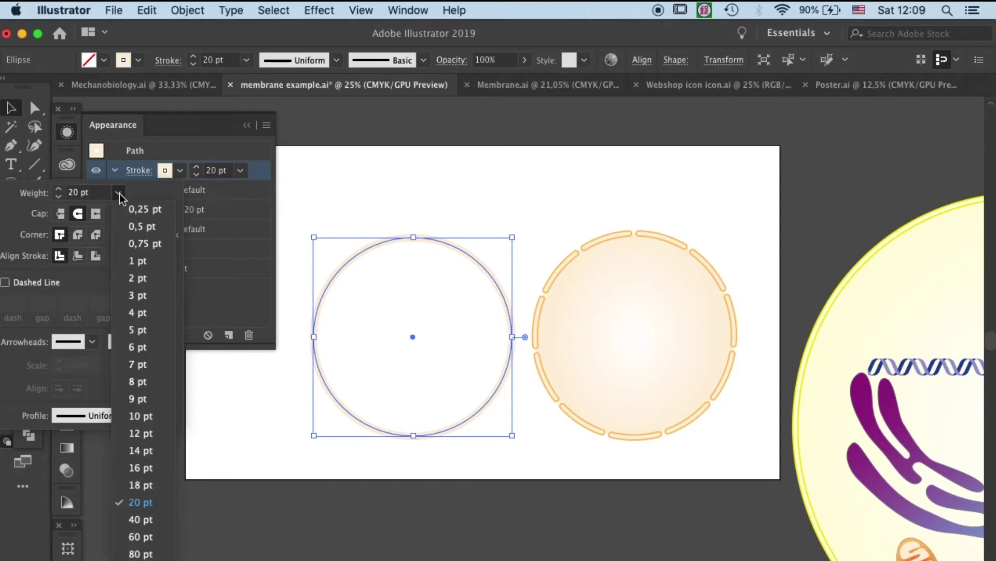
click(146, 420)
click(441, 201)
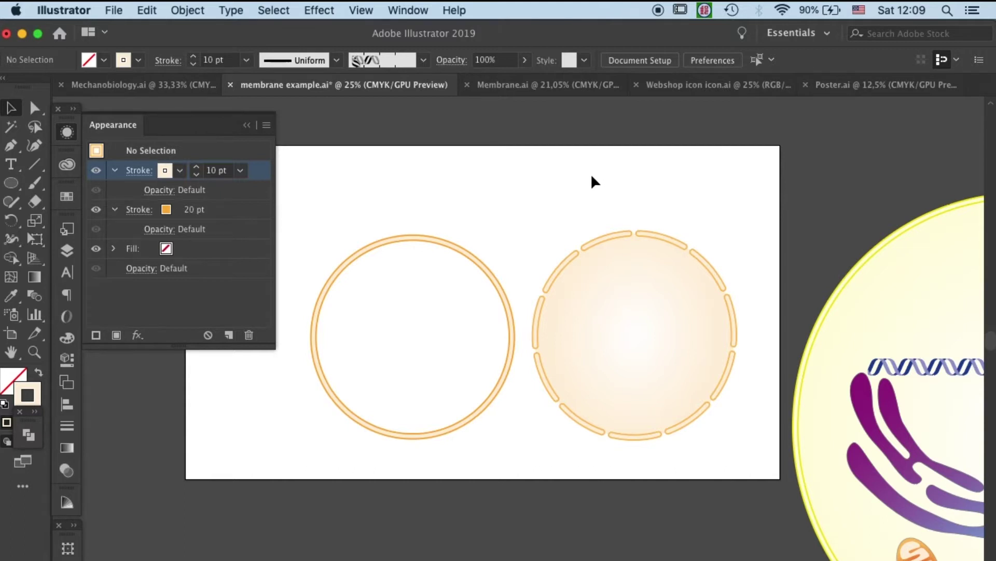
Dash the top peach stroke with 150 pt dashes and 30 pt gaps.
click(469, 255)
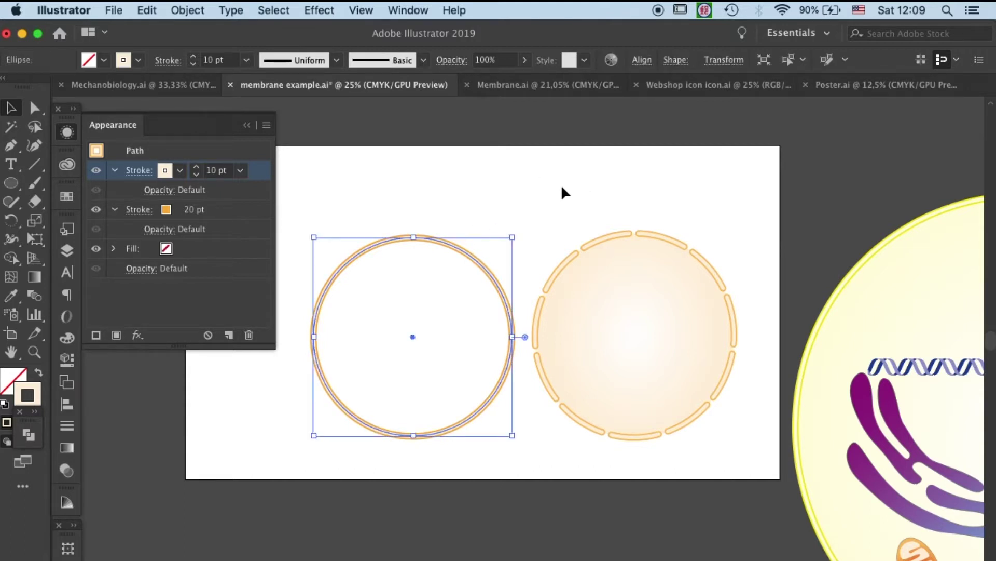
click(139, 170)
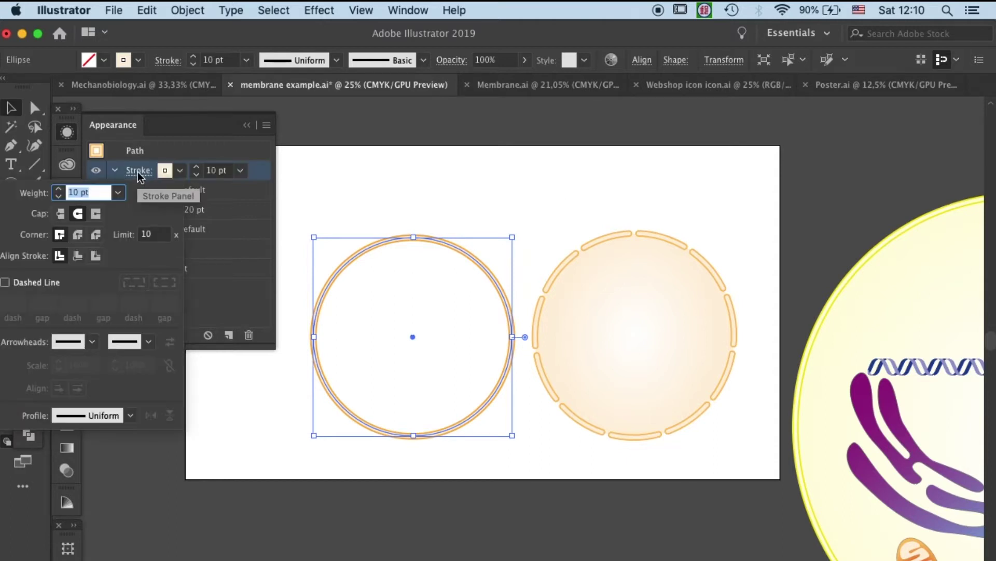
click(20, 285)
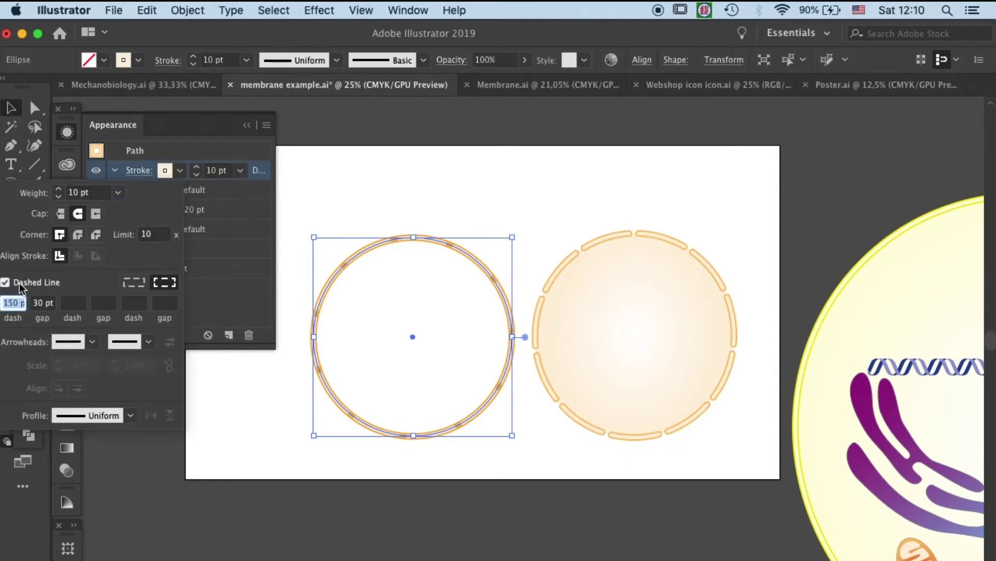
text(1)
click(39, 303)
text(30)
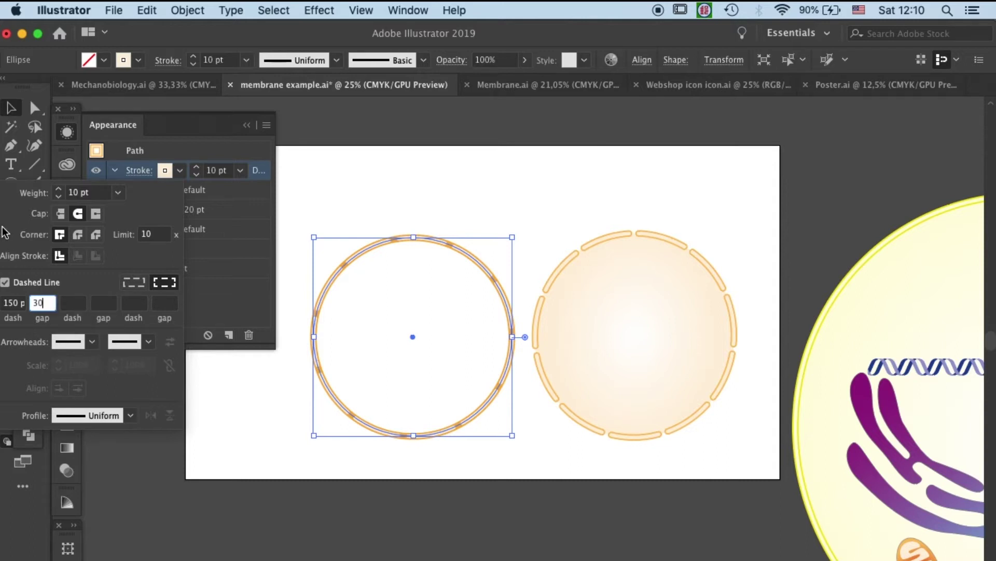
key(Return)
Make the 20 pt orange stroke dashed as well.
click(131, 212)
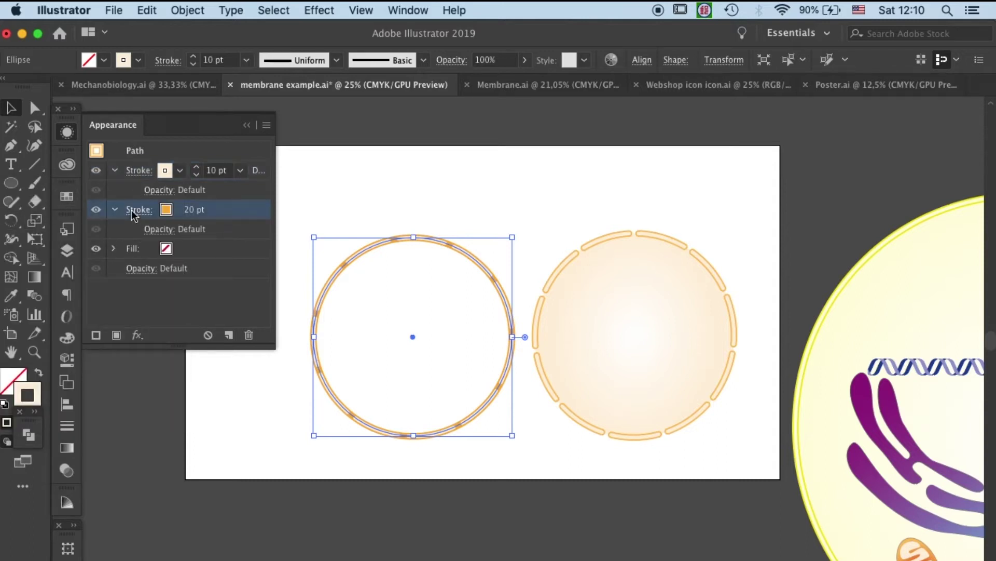
click(29, 322)
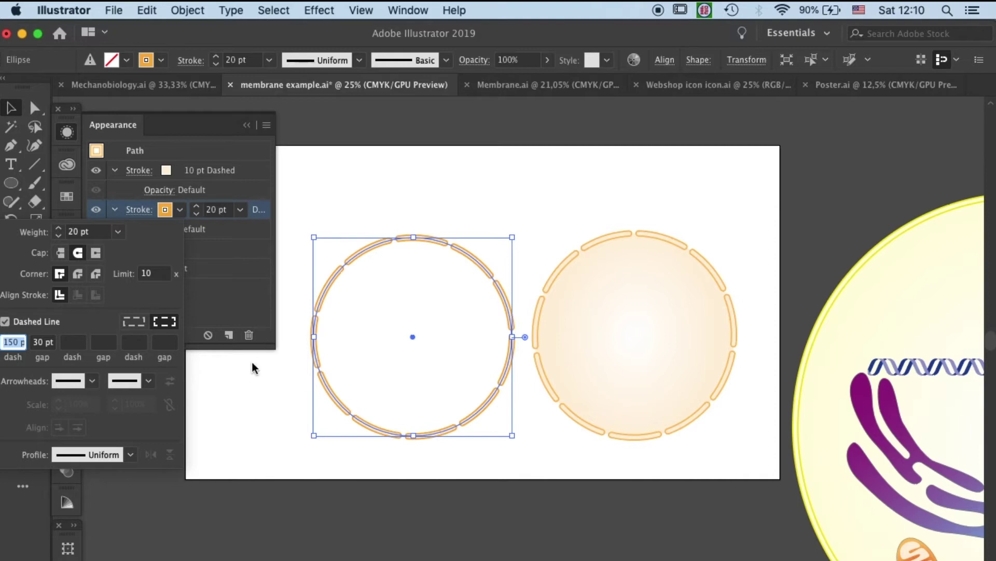
click(253, 260)
click(298, 246)
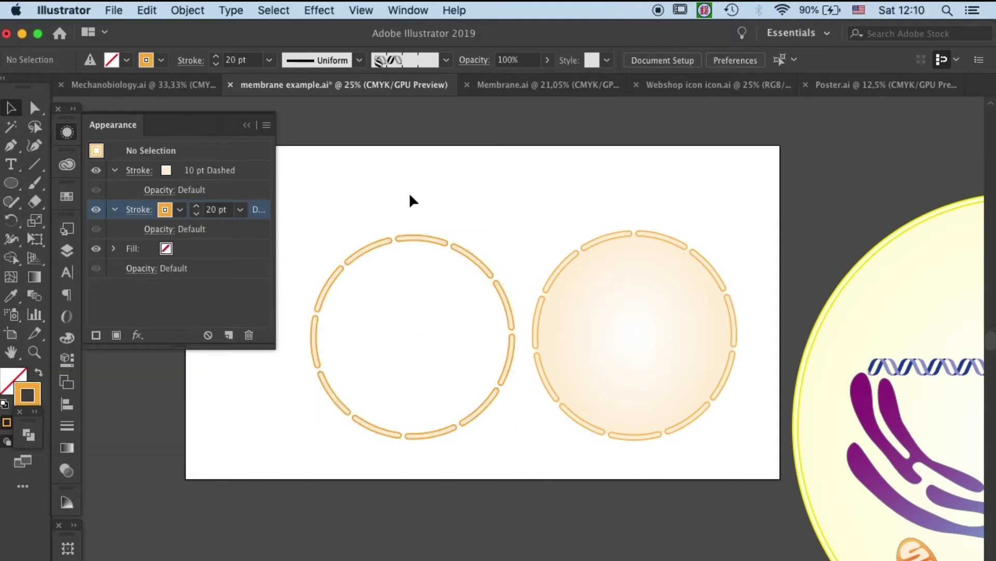
Give the circle a radial peach gradient fill and delete the right-hand example circle.
click(413, 238)
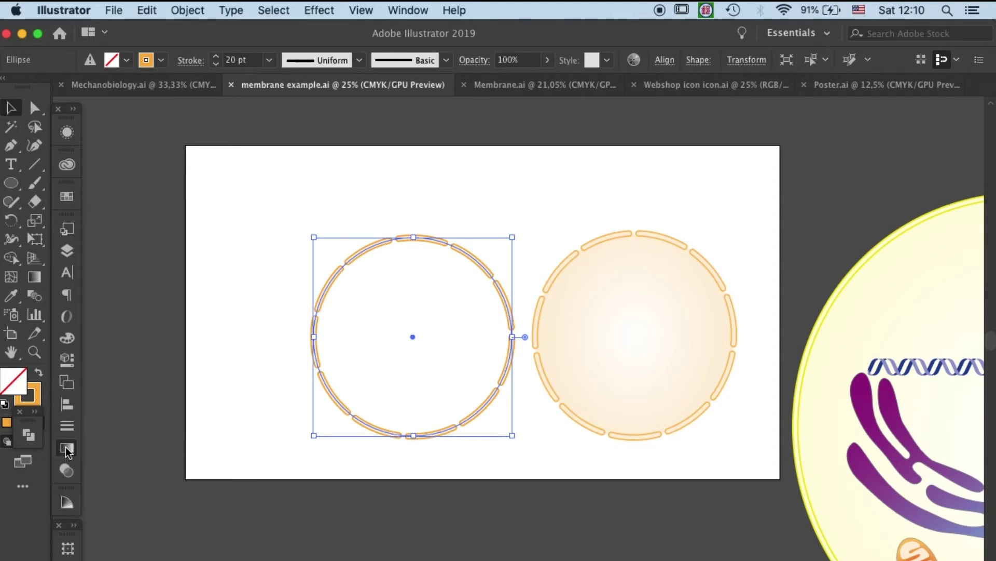
click(66, 448)
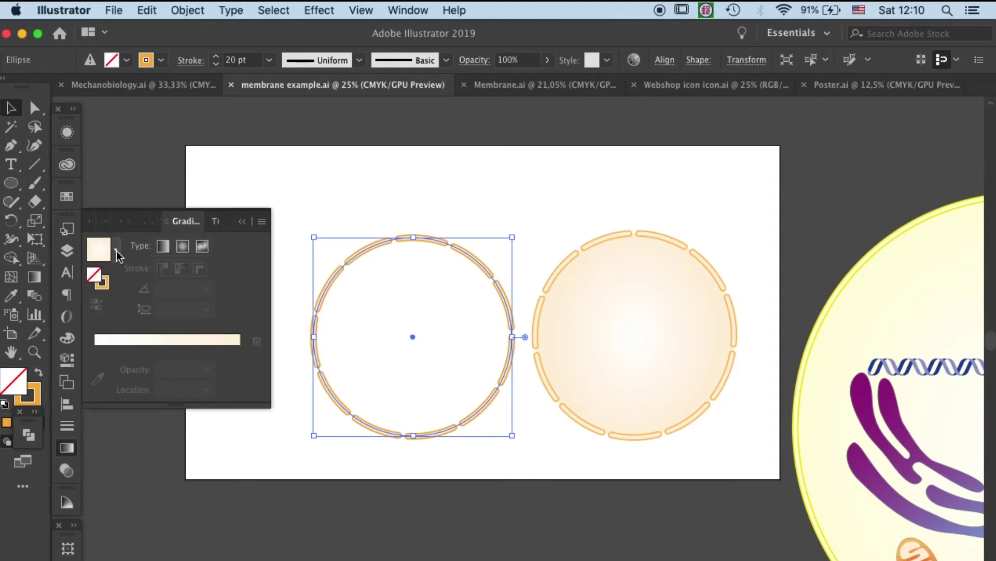
click(180, 251)
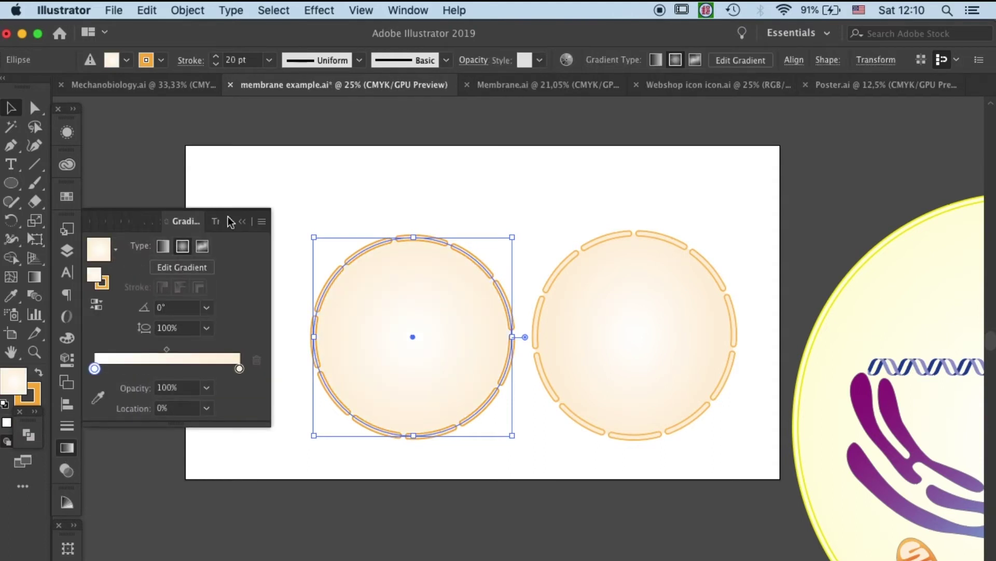
click(634, 300)
key(Delete)
key(super+minus)
Marquee-select the whole cell and drag it left around the dashed nucleus.
drag(711, 248, 944, 559)
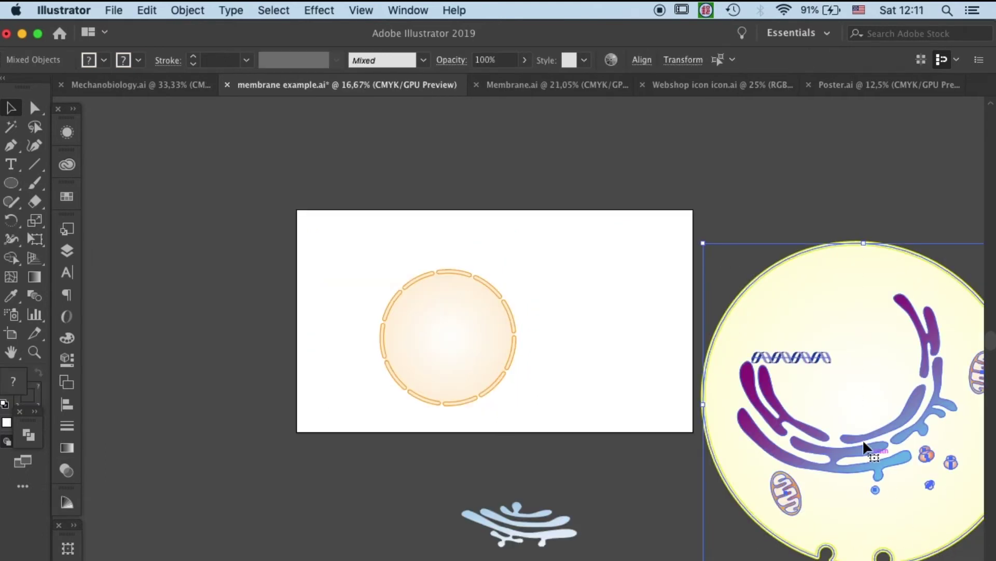
mouse_move(858, 437)
mouse_down()
mouse_move(552, 401)
mouse_move(482, 411)
mouse_up()
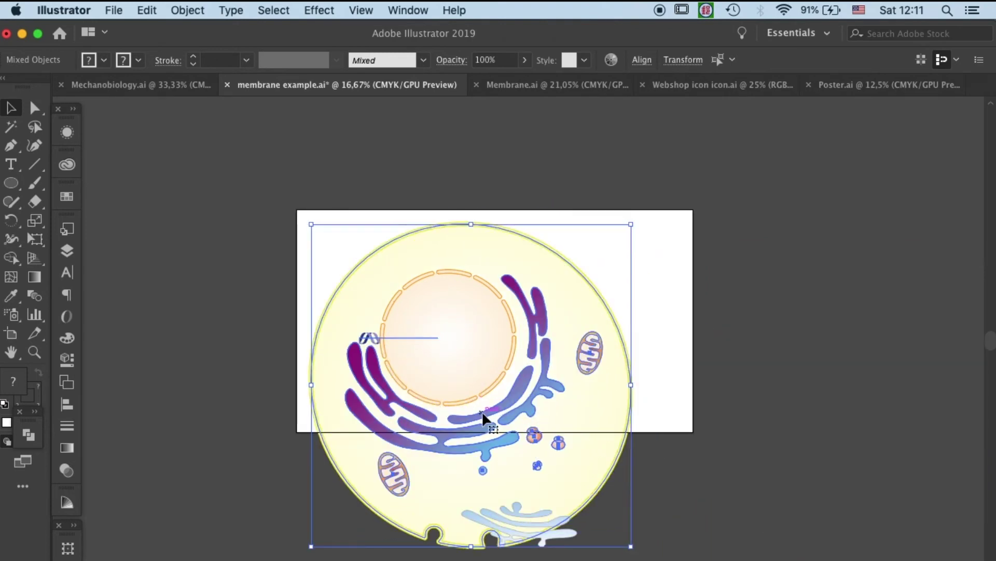
click(681, 326)
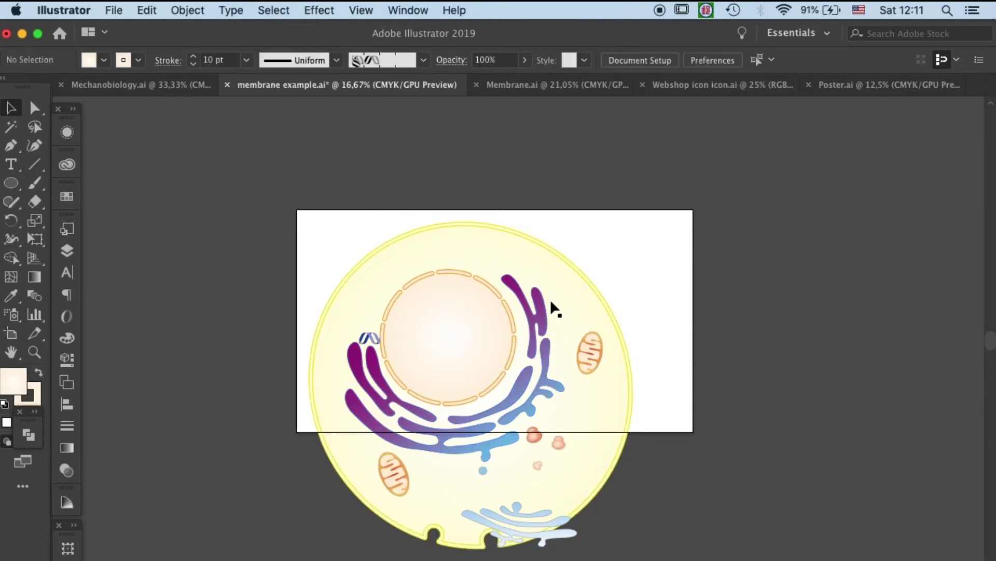
Centre the blue DNA helix inside the nucleus and save the document.
click(368, 337)
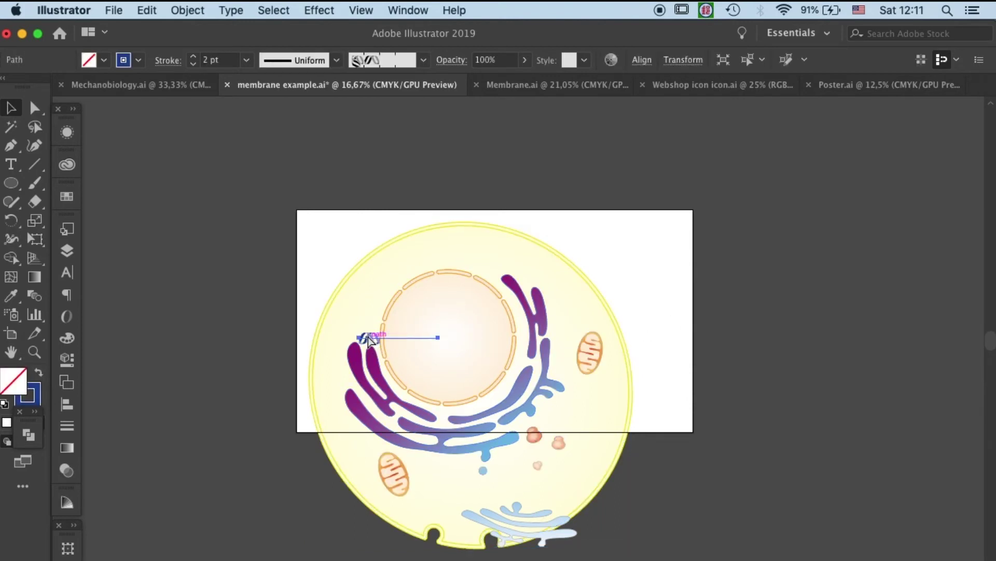
drag(368, 340, 417, 335)
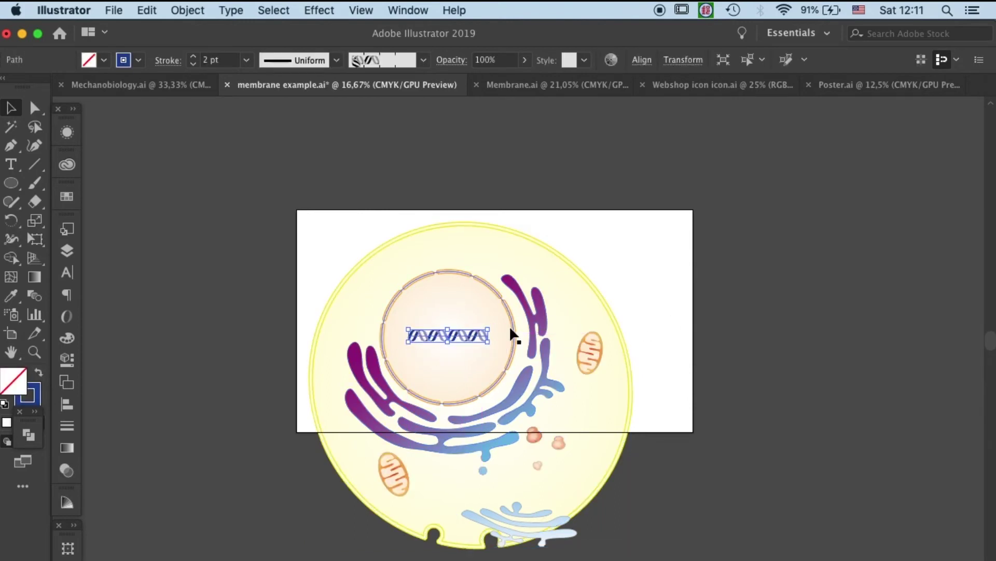
click(740, 309)
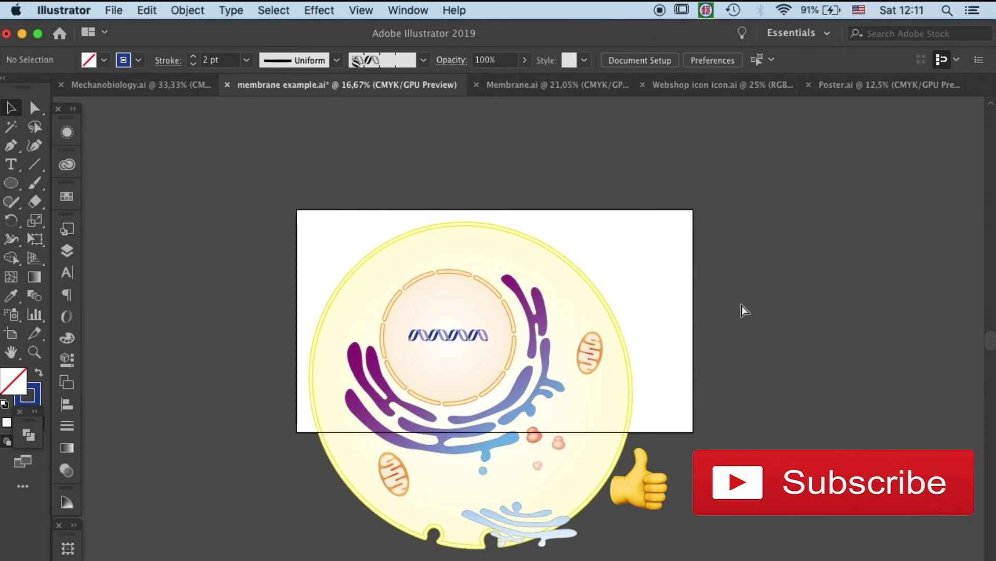
key(super+s)
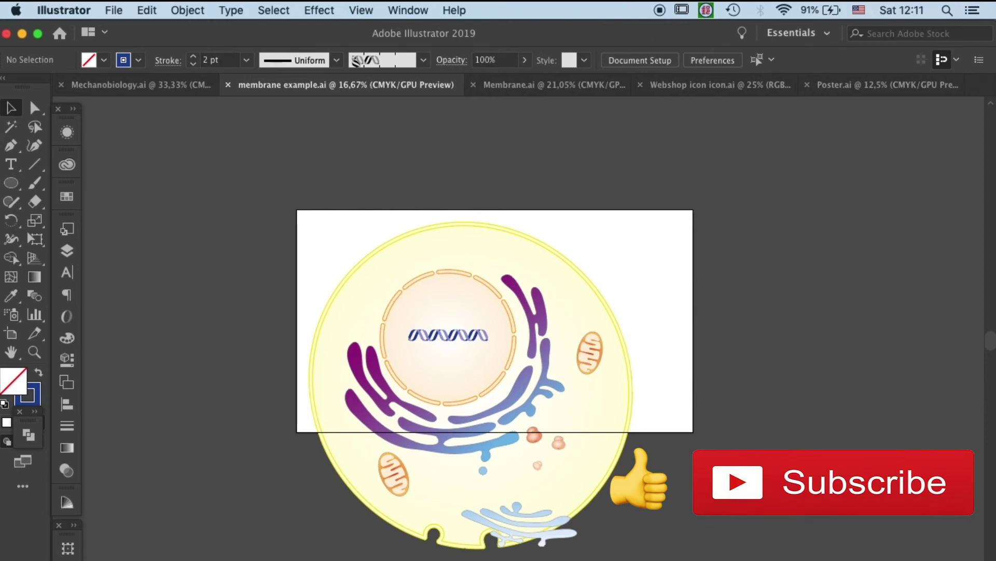